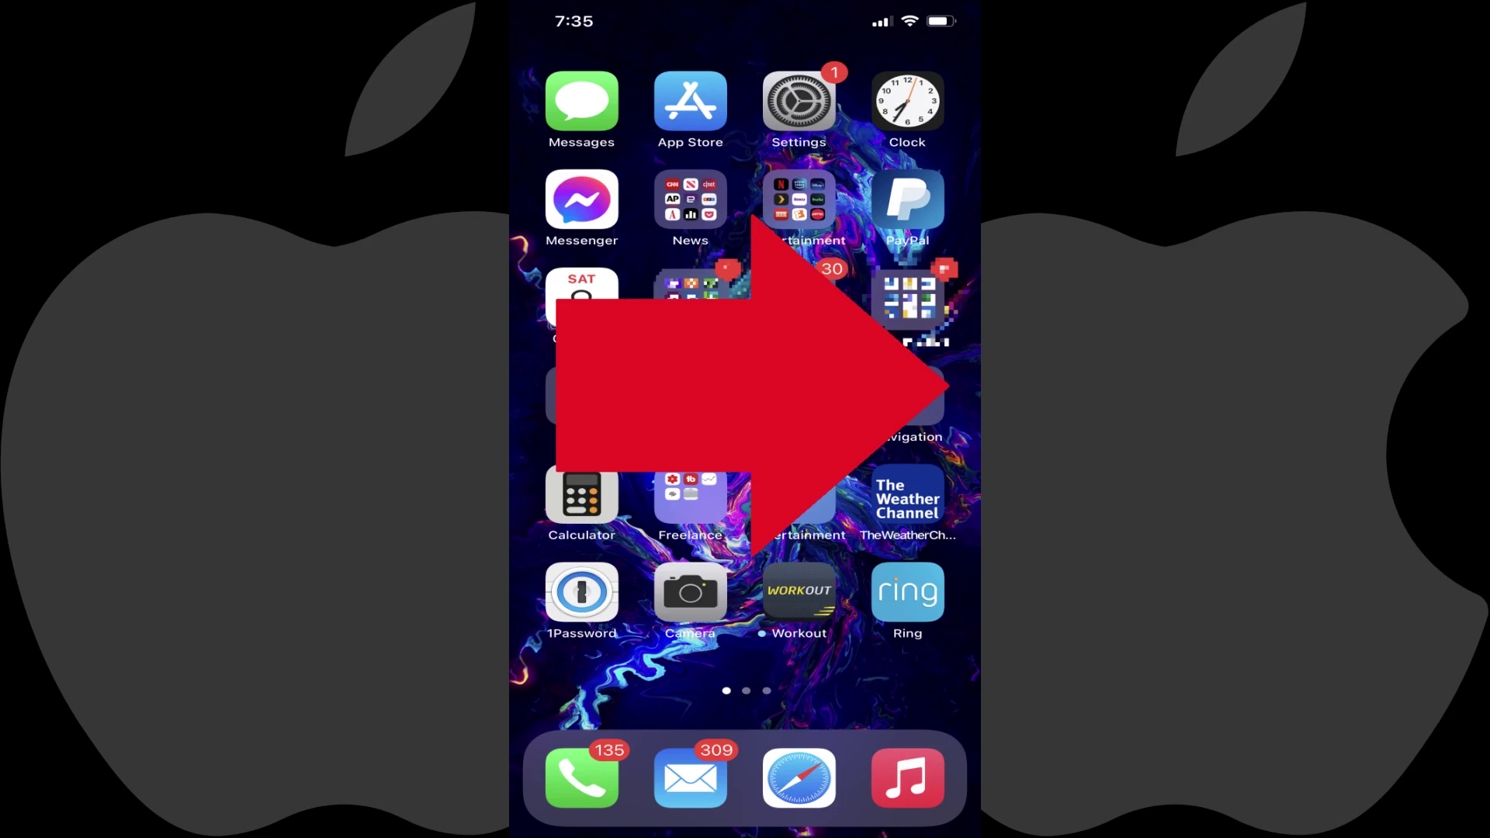
Find the Shortcuts app through Spotlight search and launch it
{"action": "left_click_drag", "start_coordinate": [746, 350], "coordinate": [745, 536]}
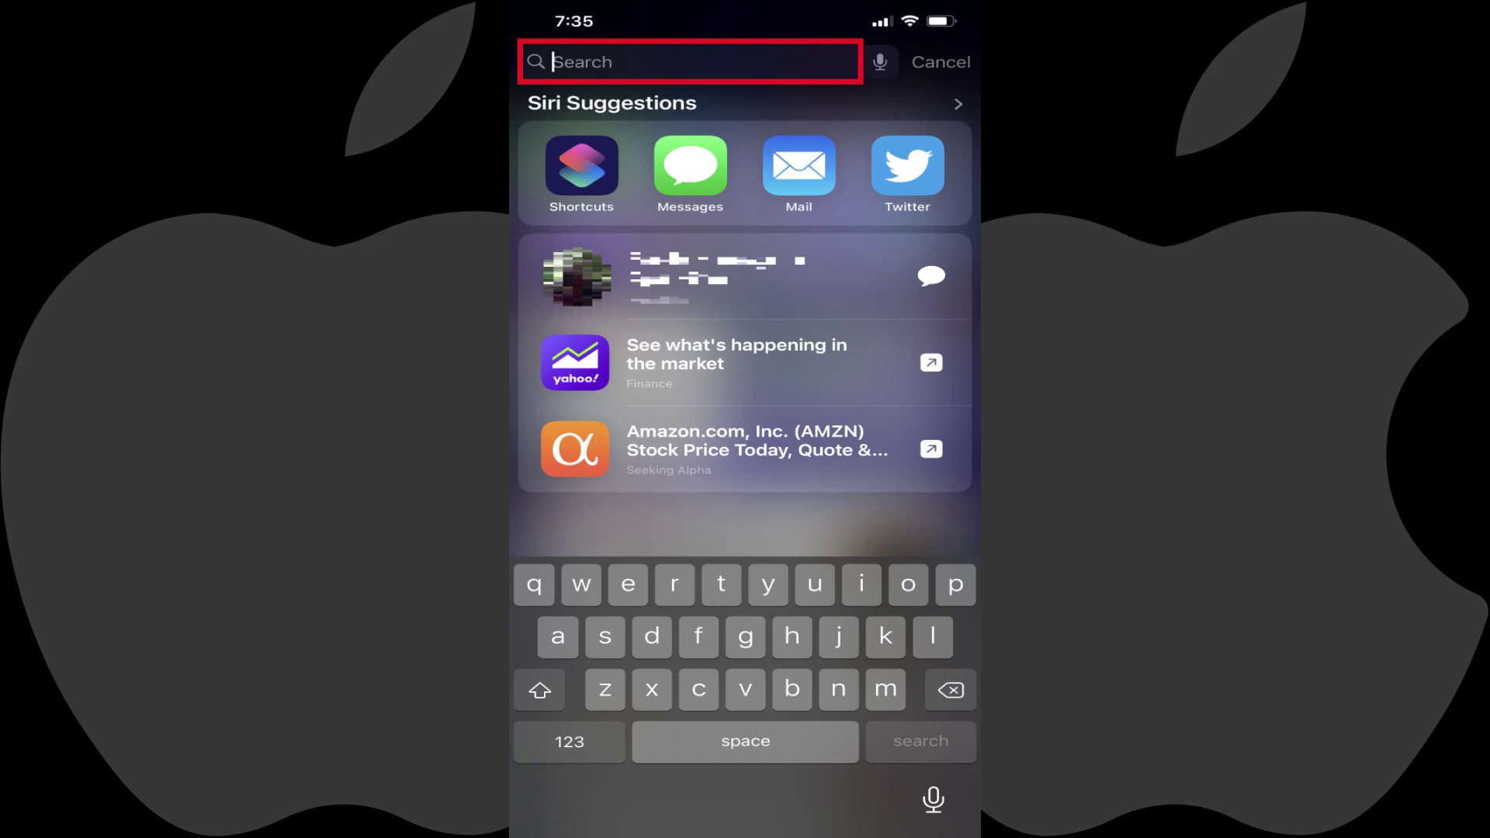
{"action": "type", "text": "shortcuts"}
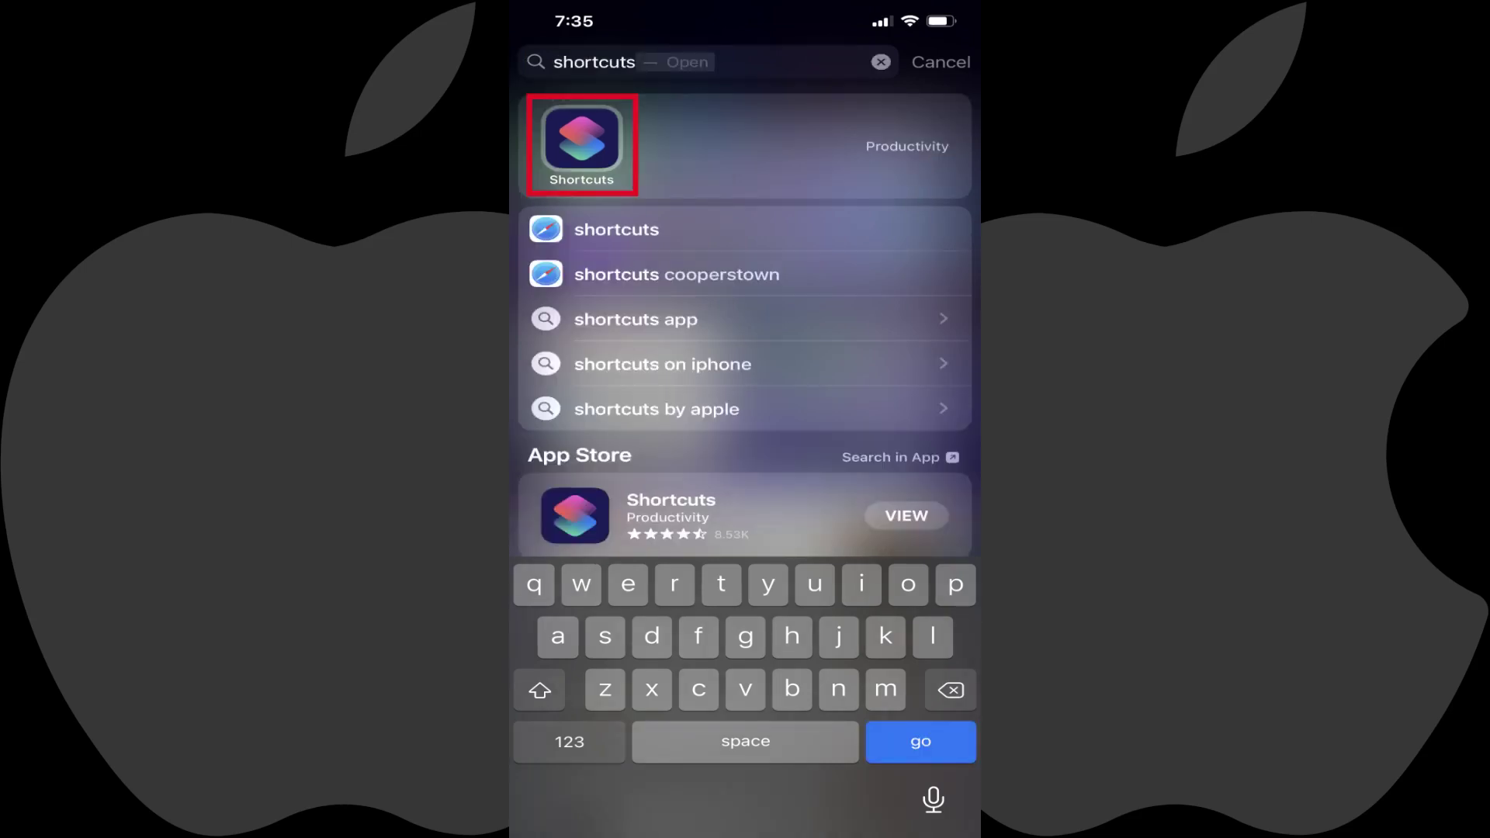
{"action": "left_click", "coordinate": [581, 140]}
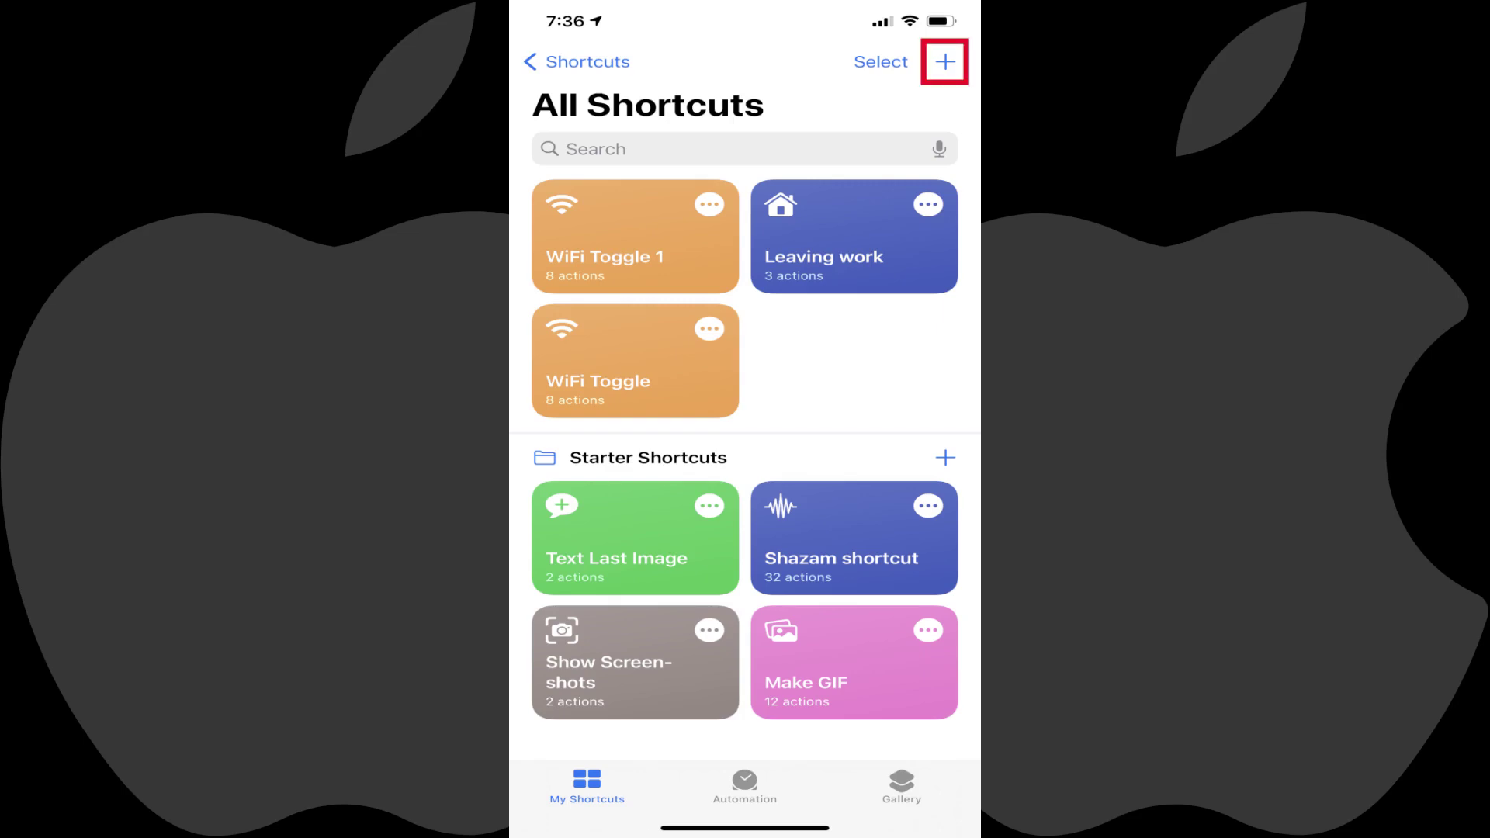
Create a new shortcut and add an Open App action to it
{"action": "left_click", "coordinate": [947, 62]}
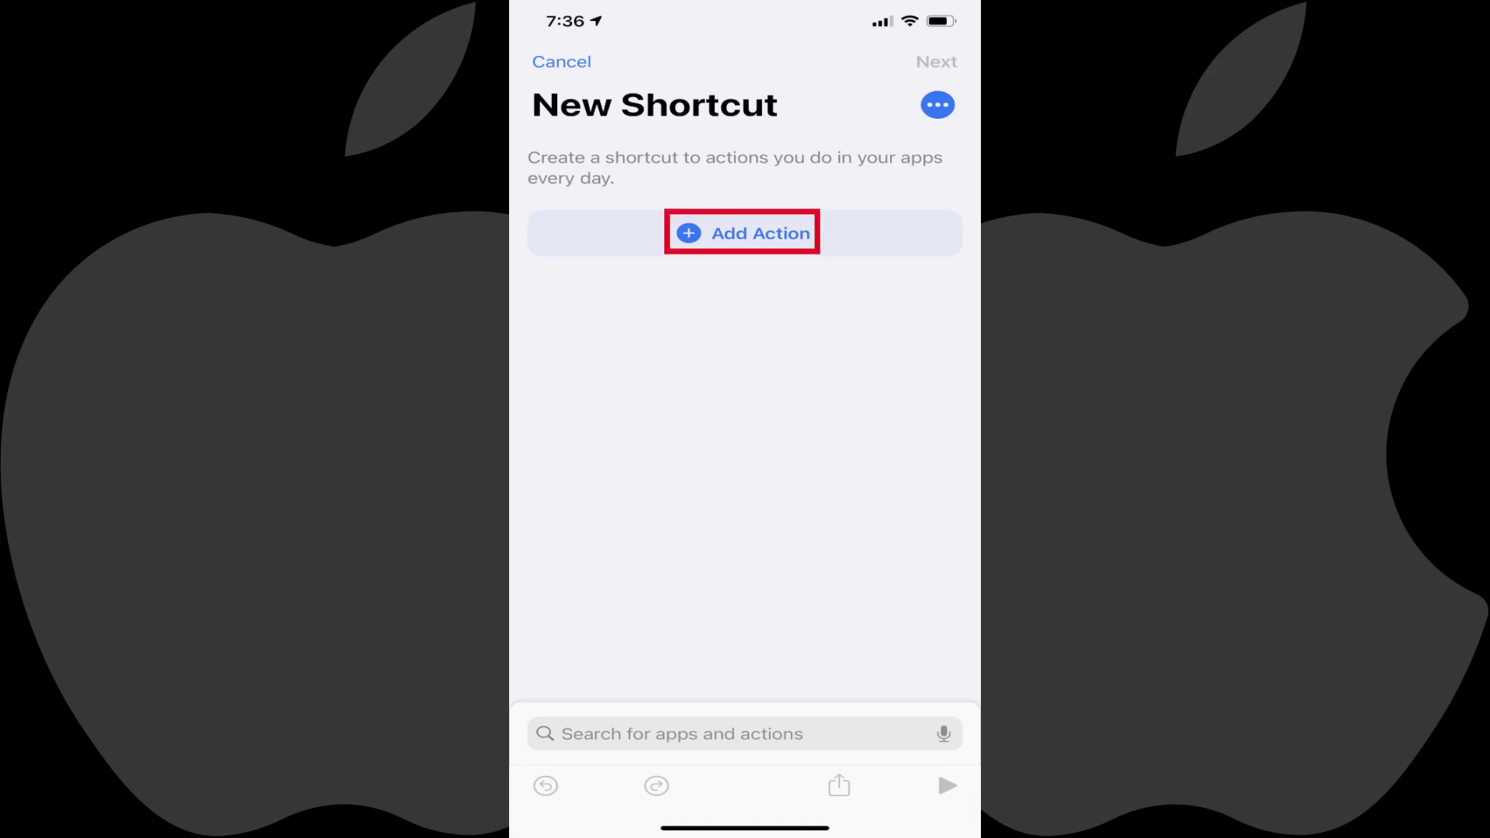
{"action": "left_click", "coordinate": [745, 232]}
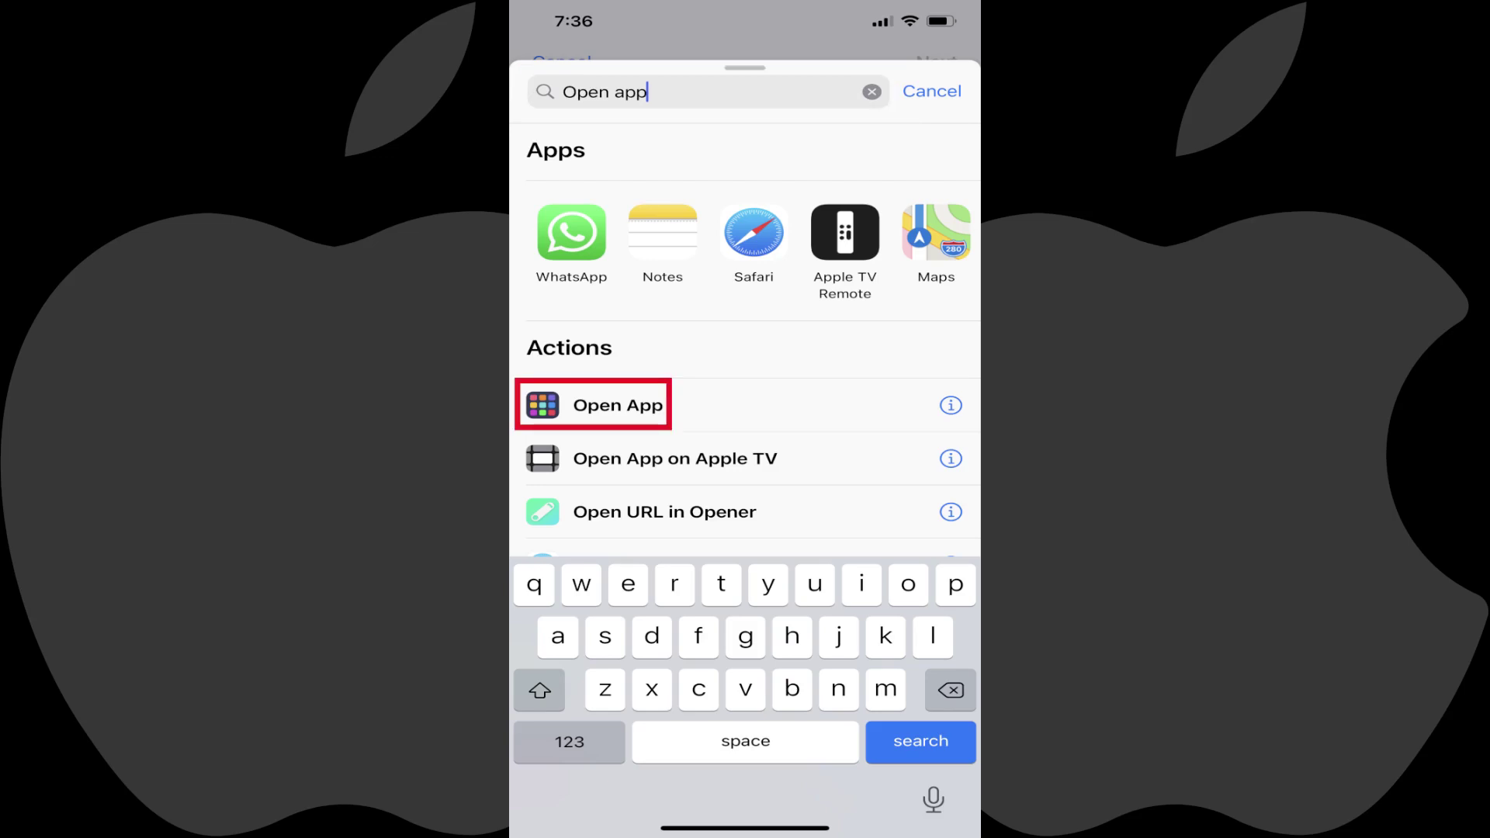
{"action": "left_click", "coordinate": [618, 405]}
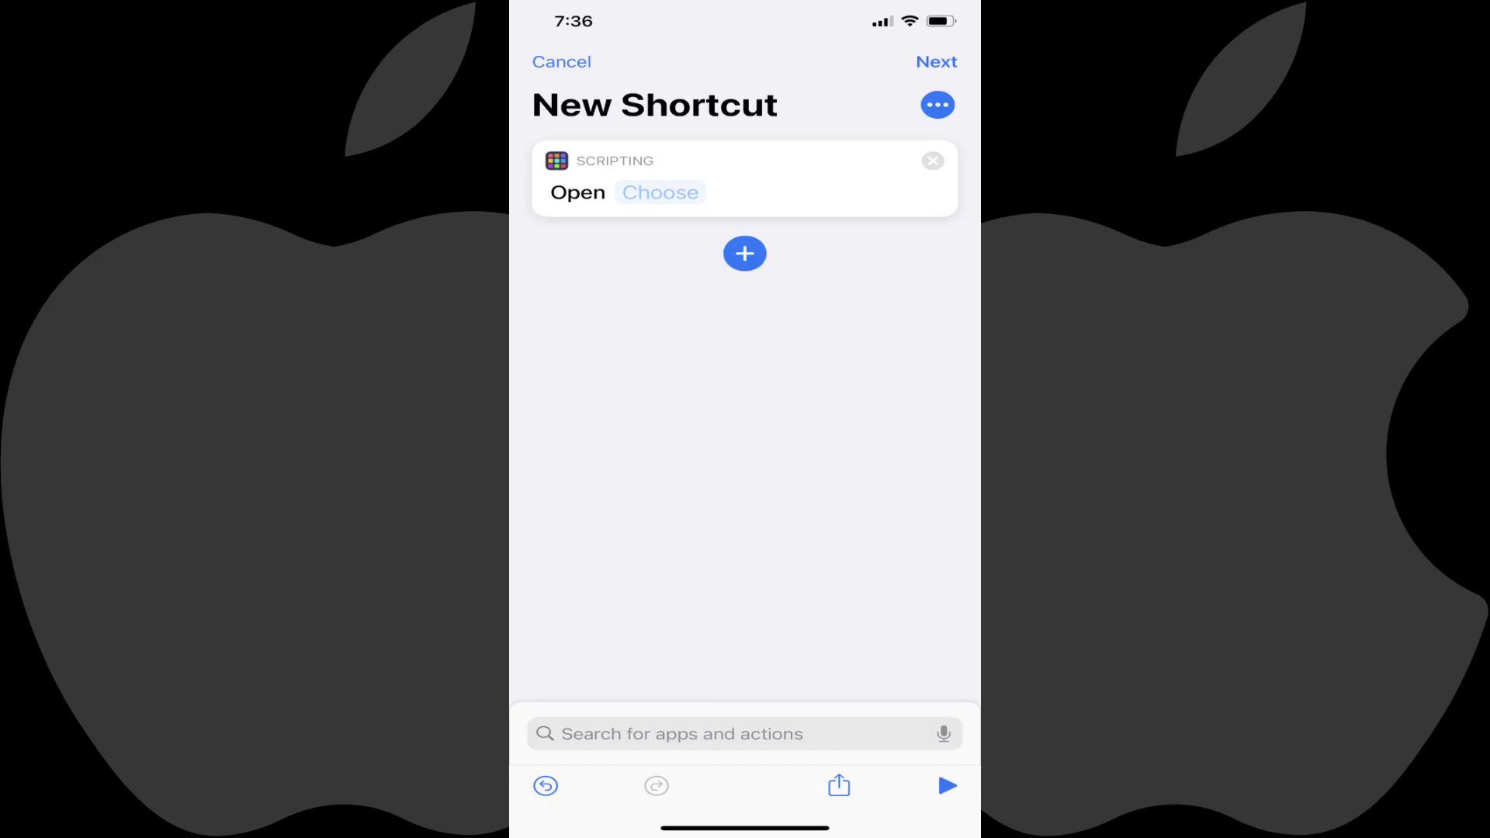
Choose Angry Birds as the app the Open App action launches
{"action": "left_click", "coordinate": [660, 192]}
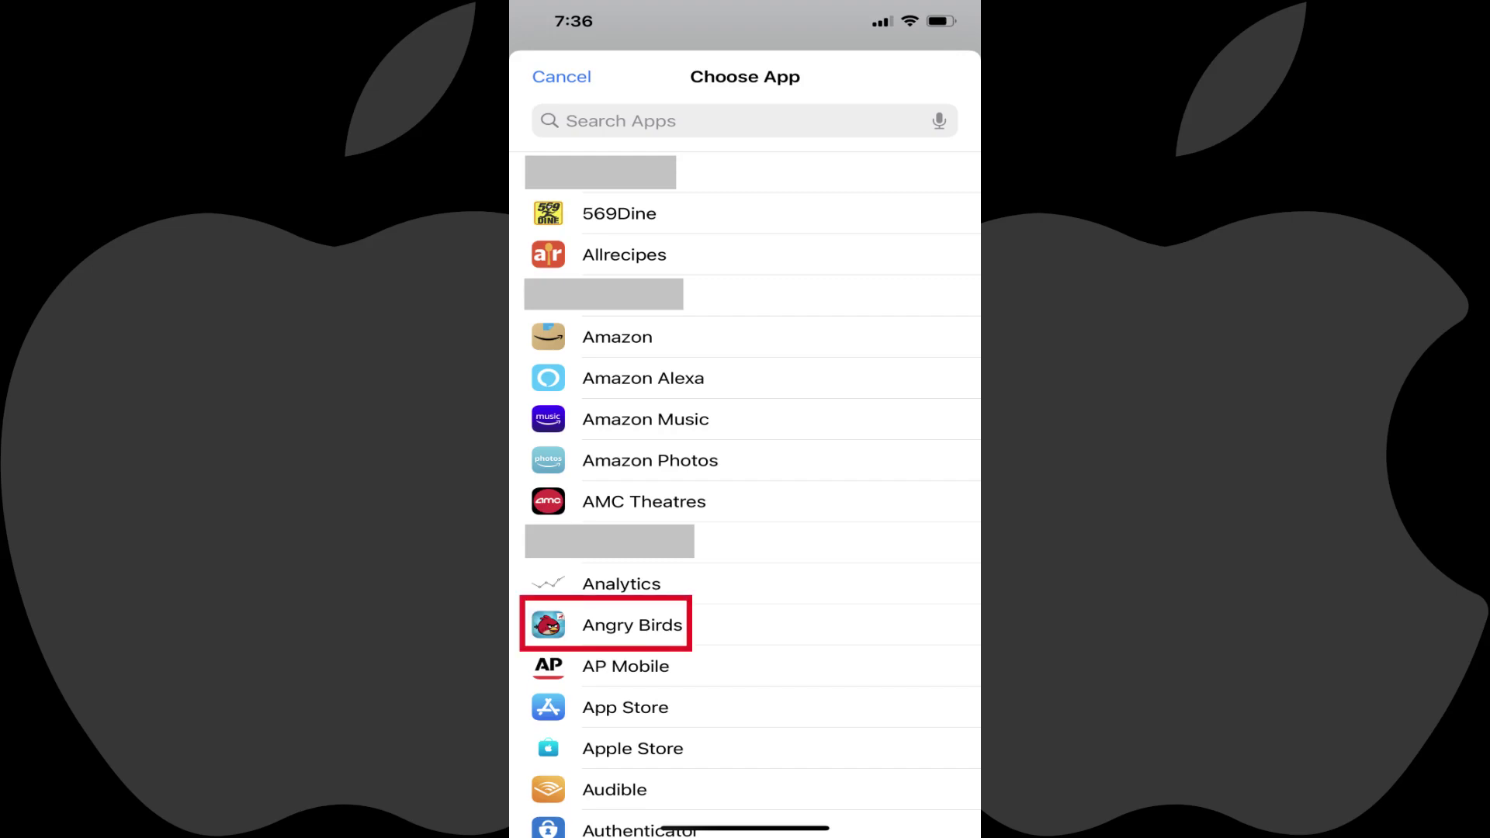
{"action": "left_click", "coordinate": [633, 626]}
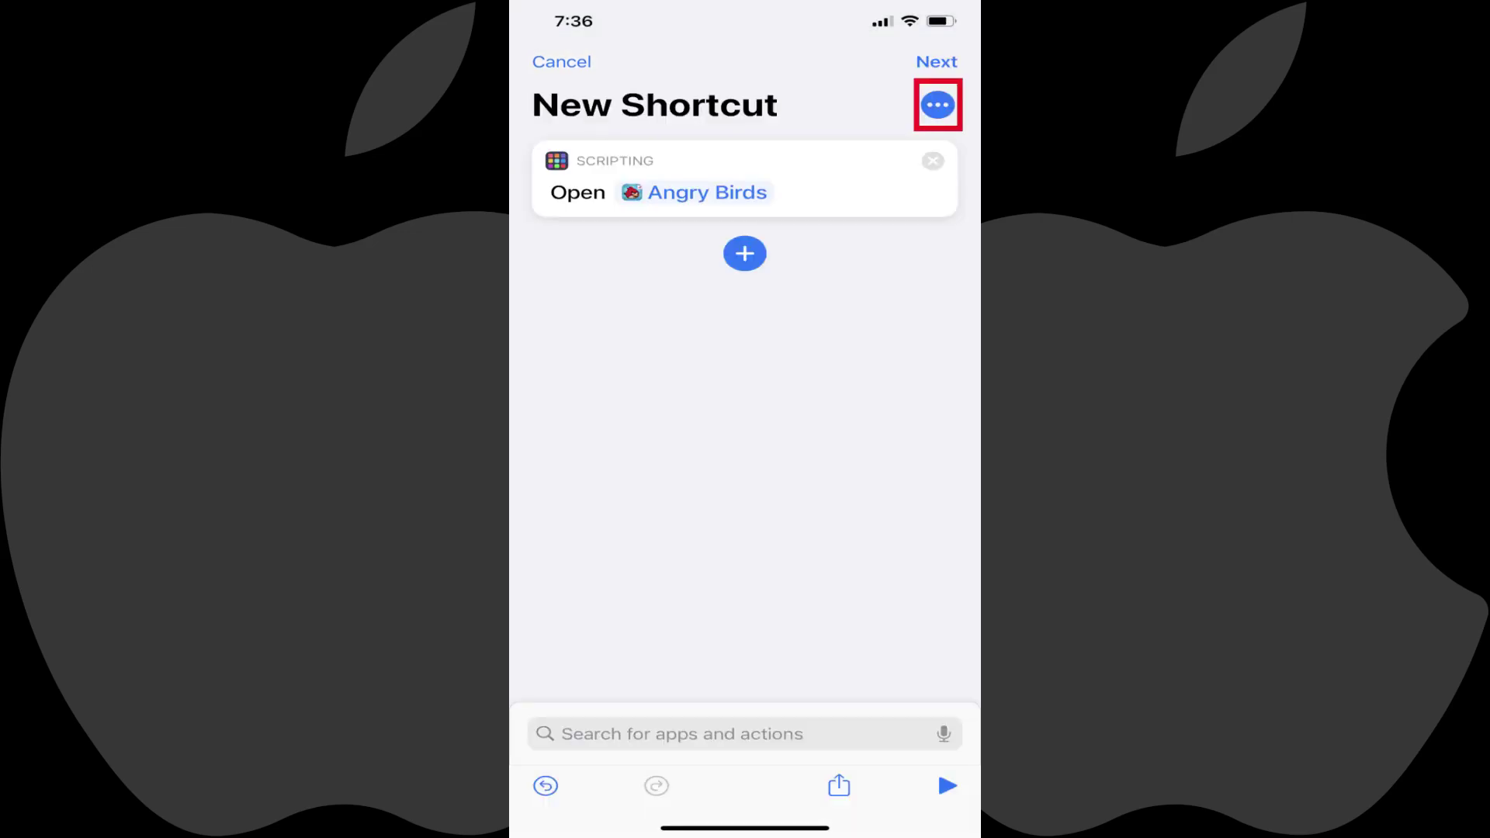
Open the new shortcut's Details sheet to set its name to Angry Birds
{"action": "left_click", "coordinate": [938, 105]}
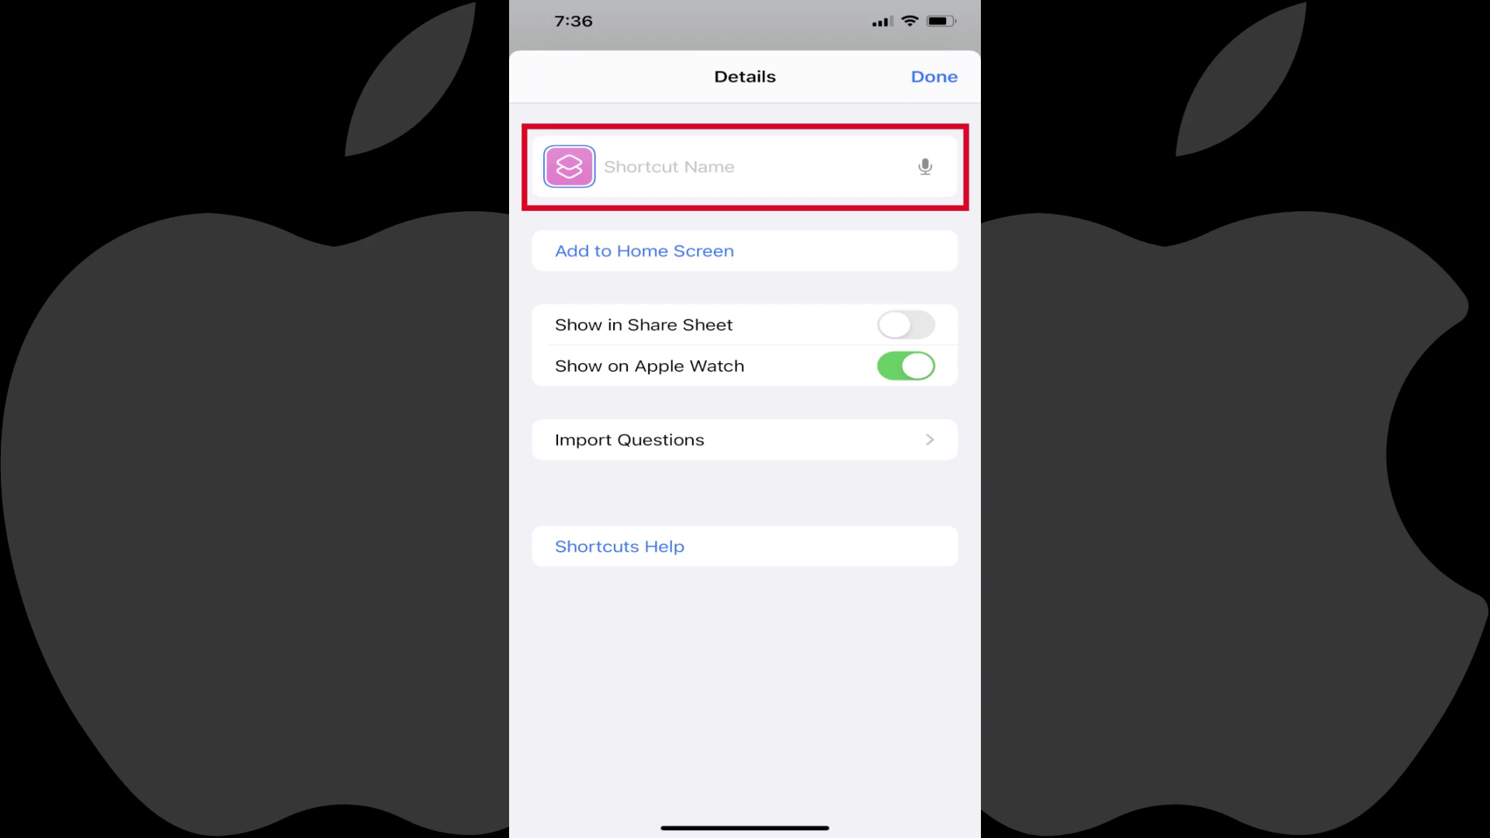
{"action": "type", "text": "Angry Birds"}
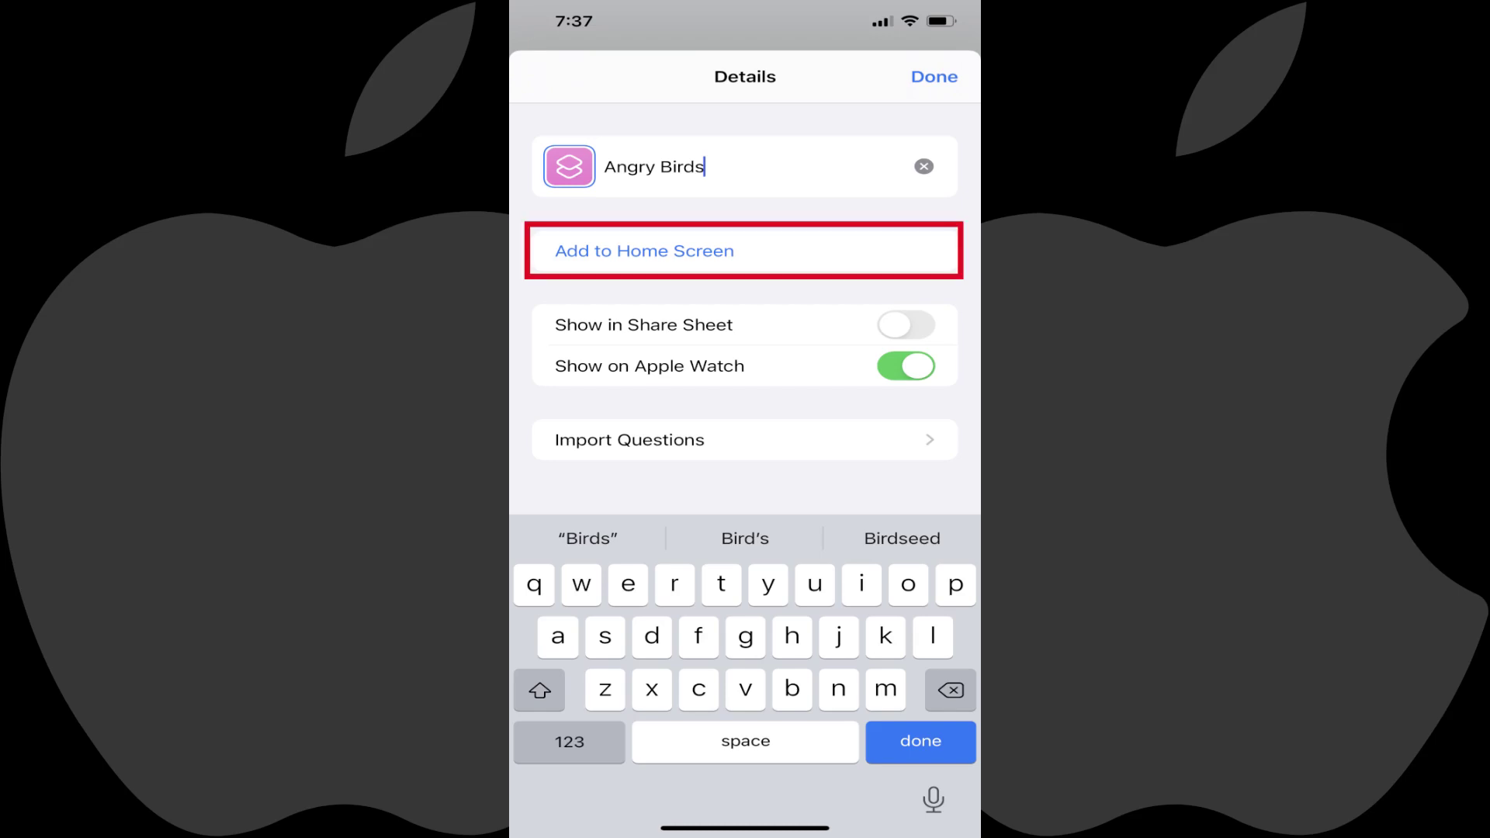
Start adding the Angry Birds shortcut to the Home Screen and bring up its Edit Icon options
{"action": "left_click", "coordinate": [644, 251]}
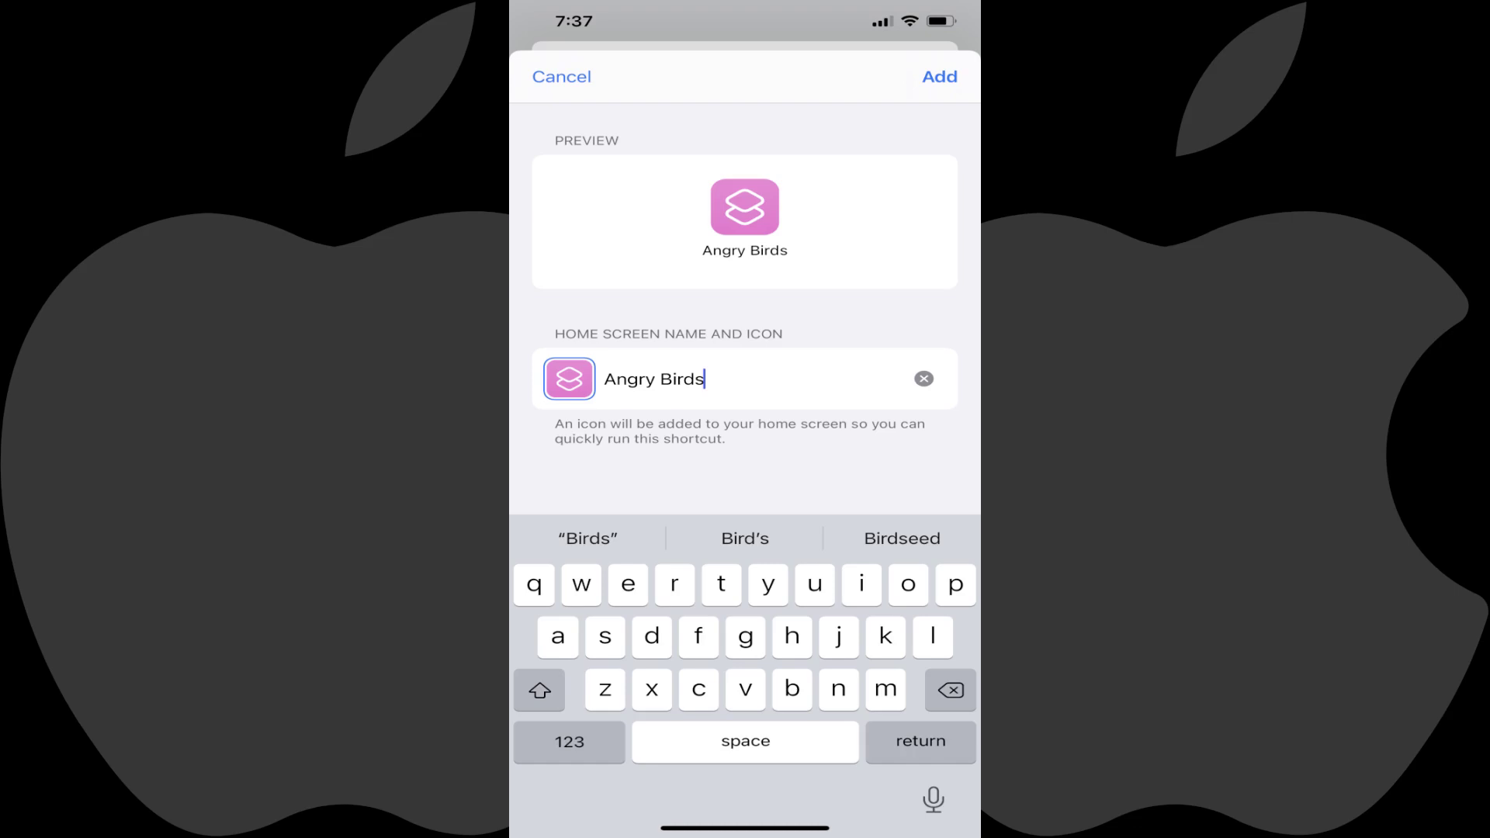
{"action": "left_click", "coordinate": [569, 379]}
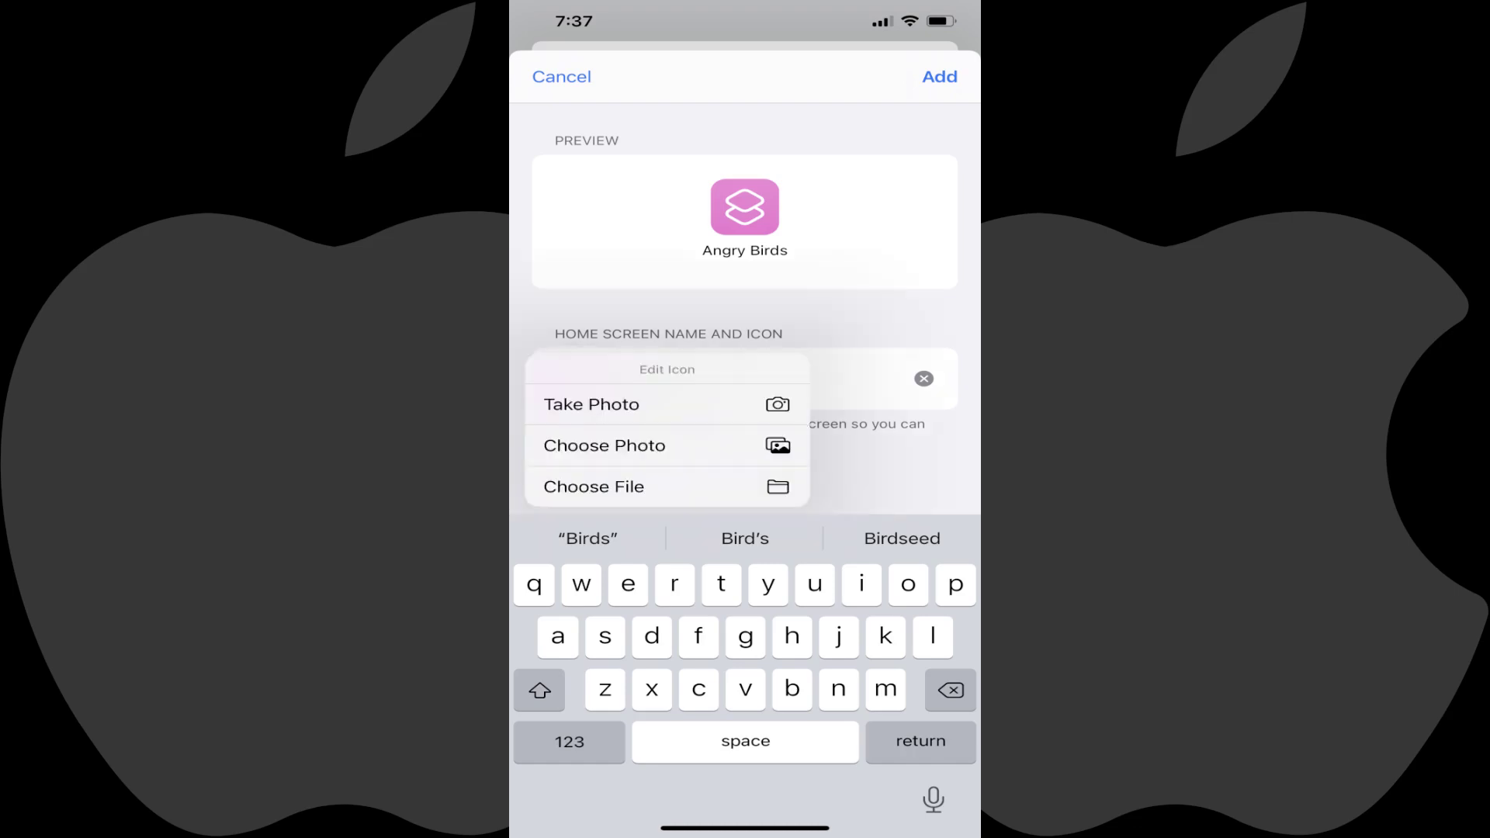